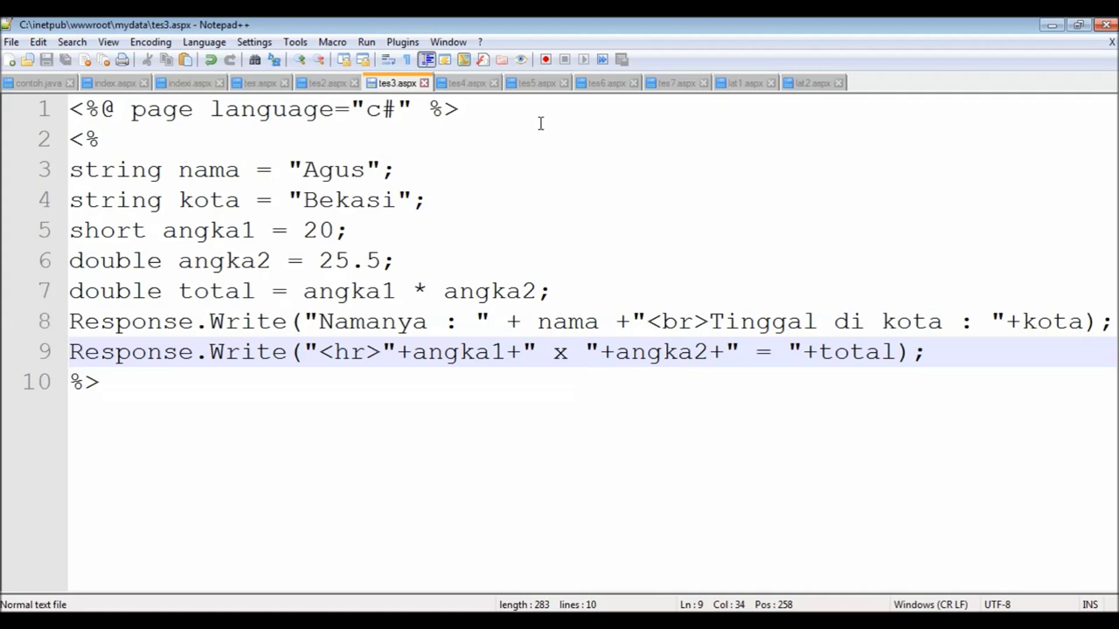
# - View the Visual Basic and C# form examples in lat2.aspx and lat1.aspx
pyautogui.click(802, 83)
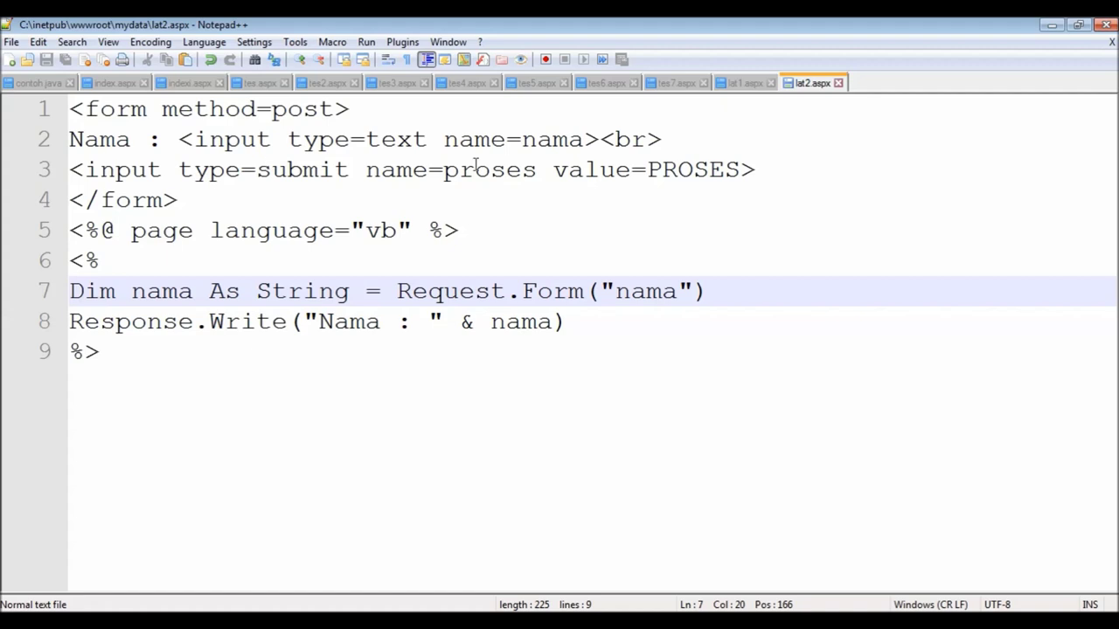
pyautogui.hotkey('ctrl', 'pageup')
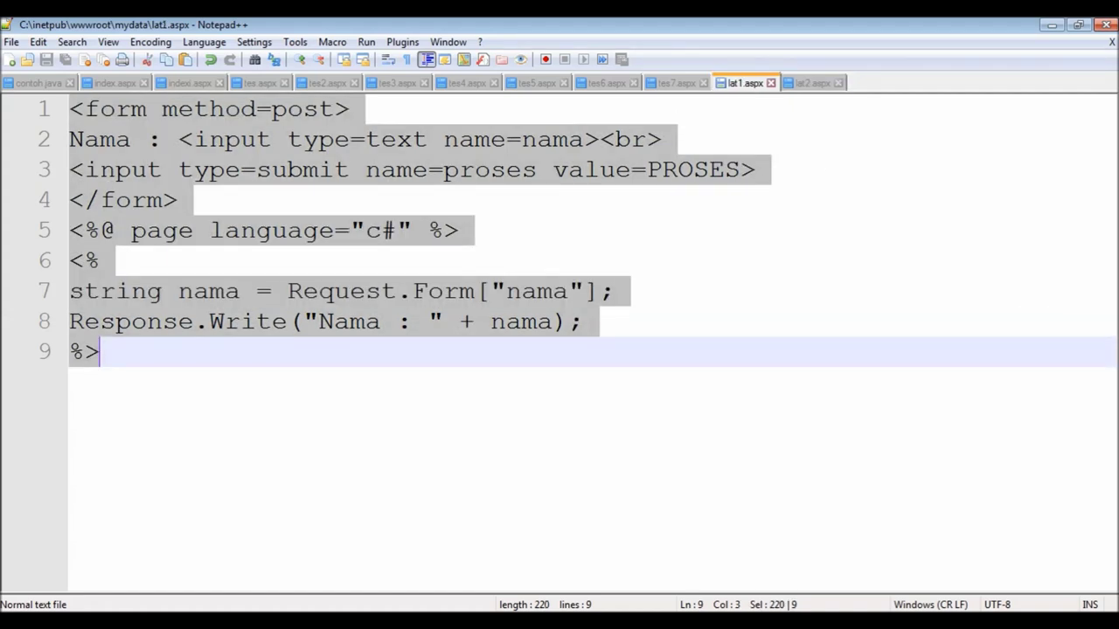
pyautogui.click(672, 359)
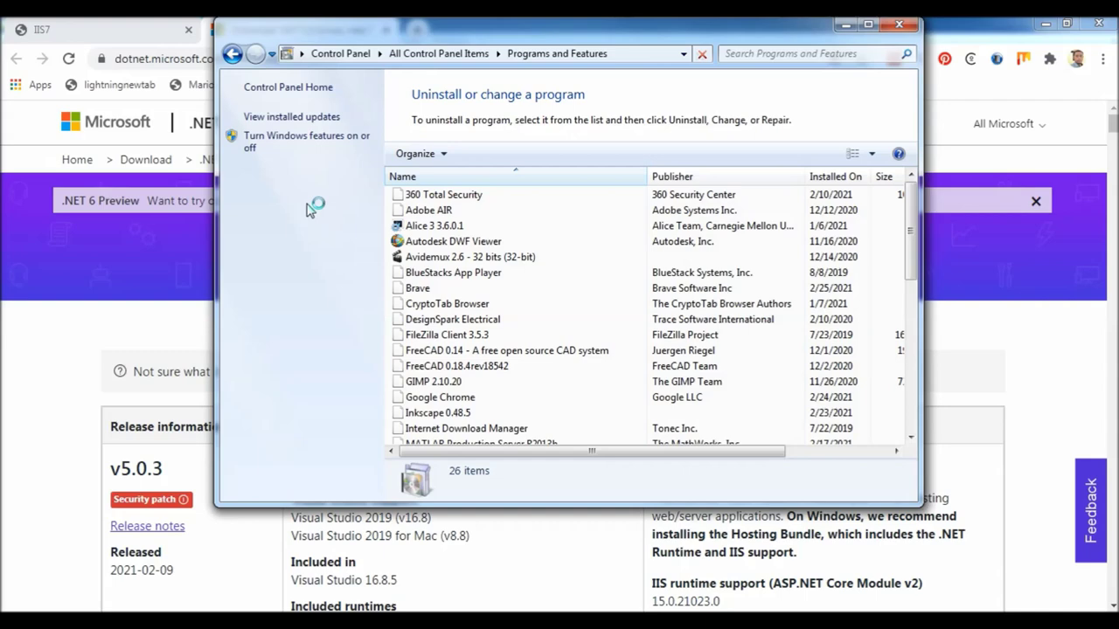
# - Check the Application Development Features under IIS World Wide Web Services in Windows Features, apply the selection, and close Programs and Features
pyautogui.click(326, 145)
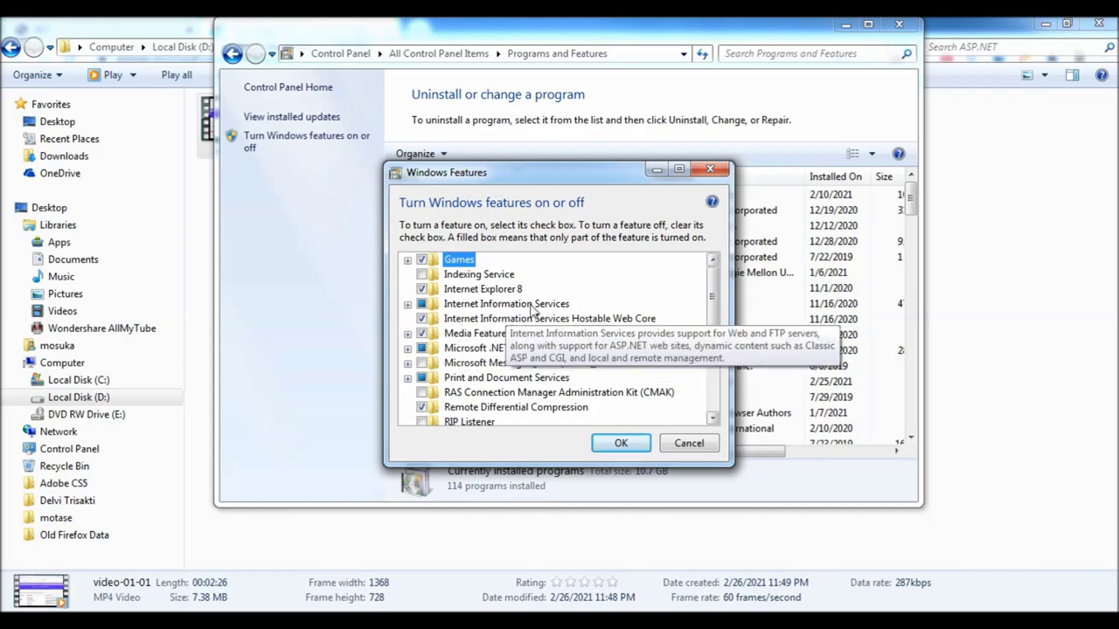
pyautogui.click(407, 306)
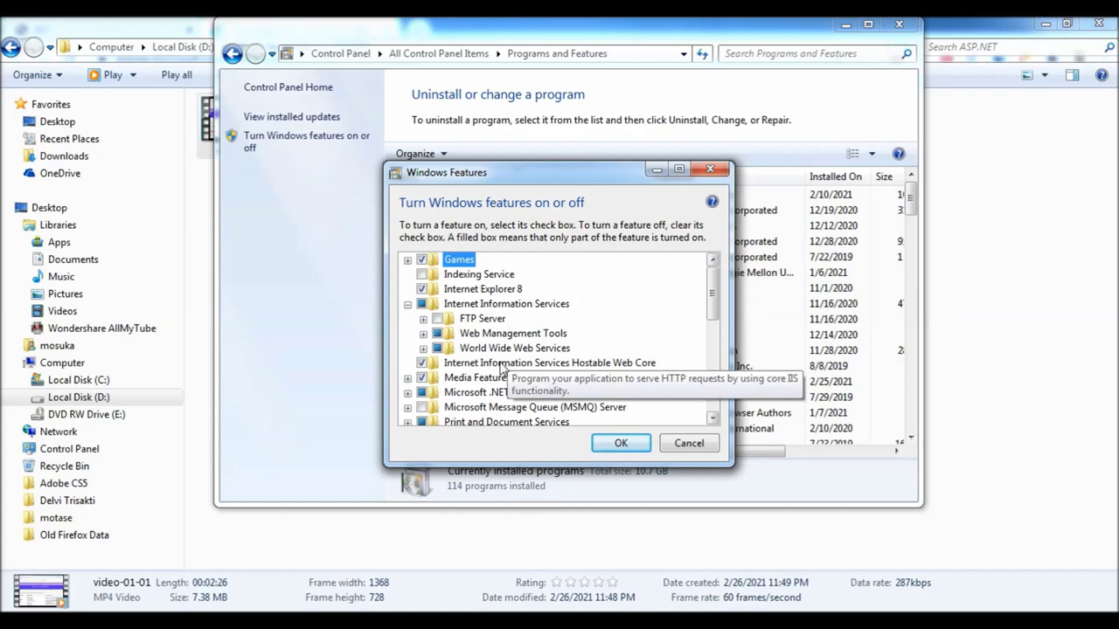
pyautogui.click(423, 348)
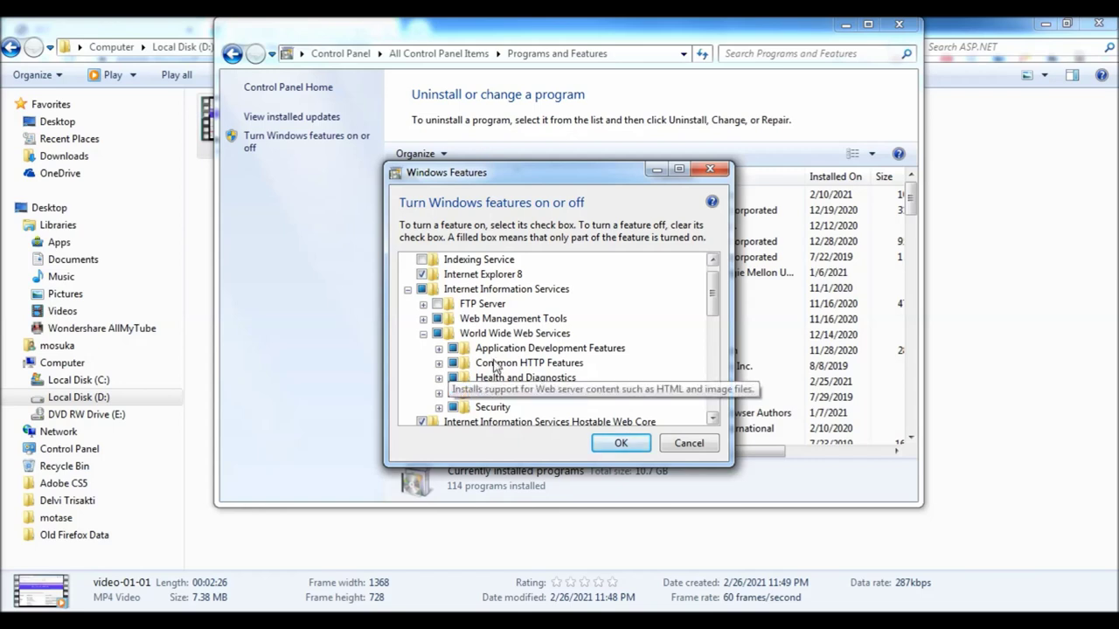
pyautogui.click(439, 349)
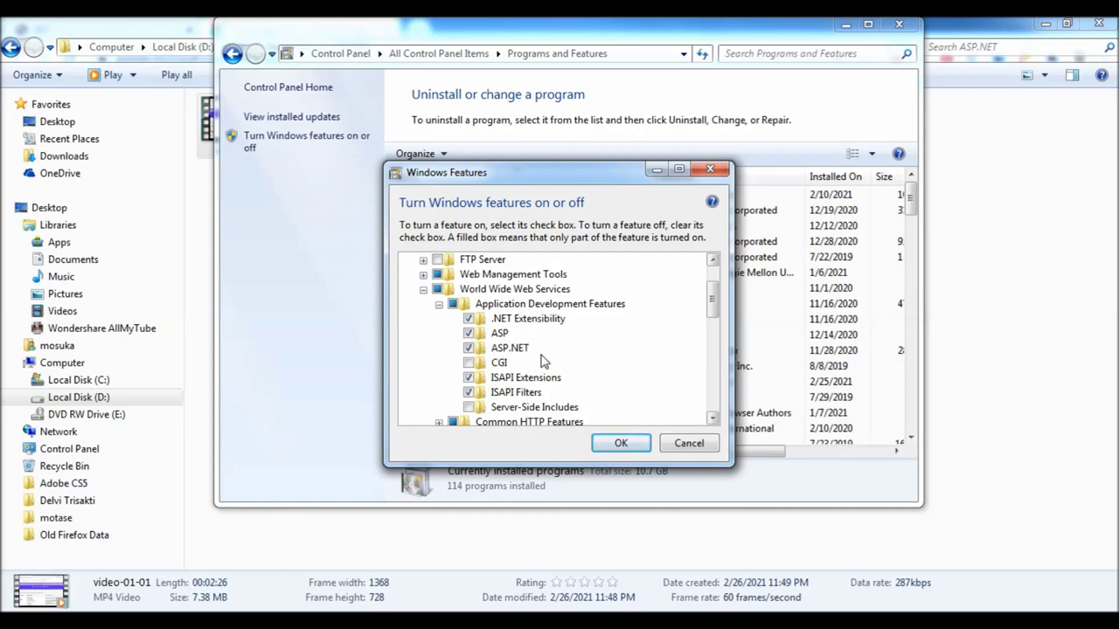
pyautogui.click(621, 444)
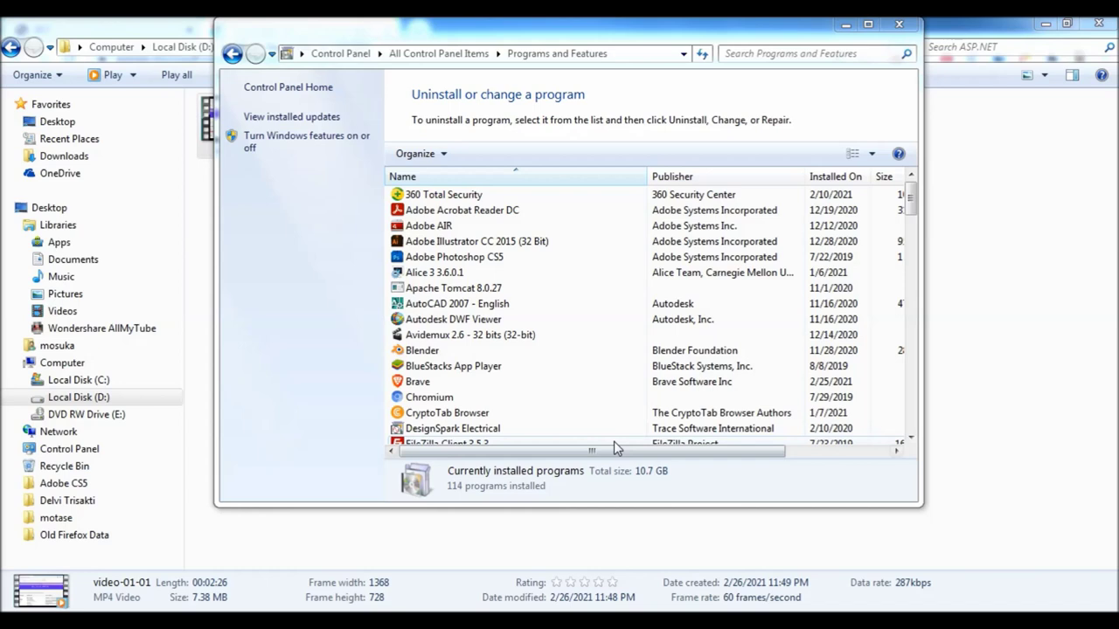
pyautogui.click(902, 27)
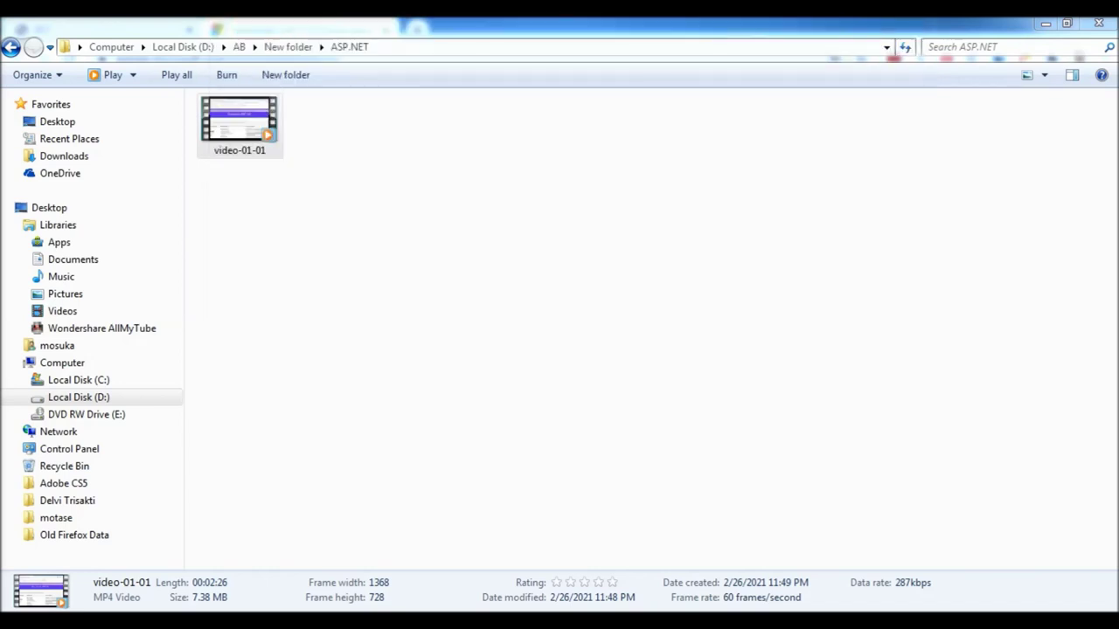
# - Open Internet Information Services (IIS) Manager from the Control Panel's Administrative Tools
pyautogui.moveTo(818, 622)
pyautogui.press('super')
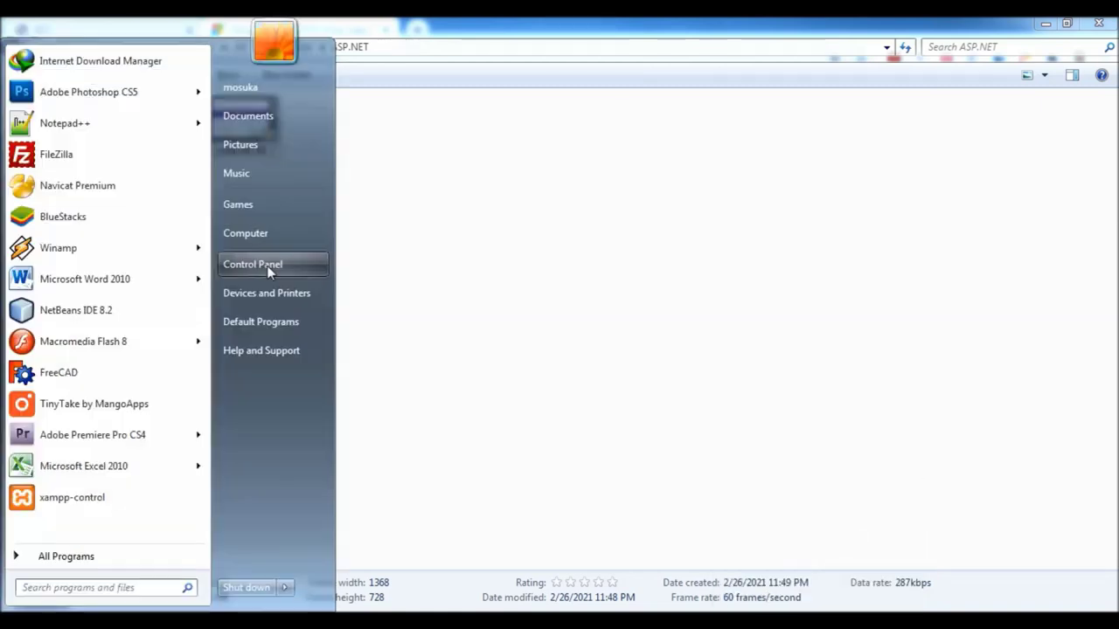
pyautogui.click(266, 266)
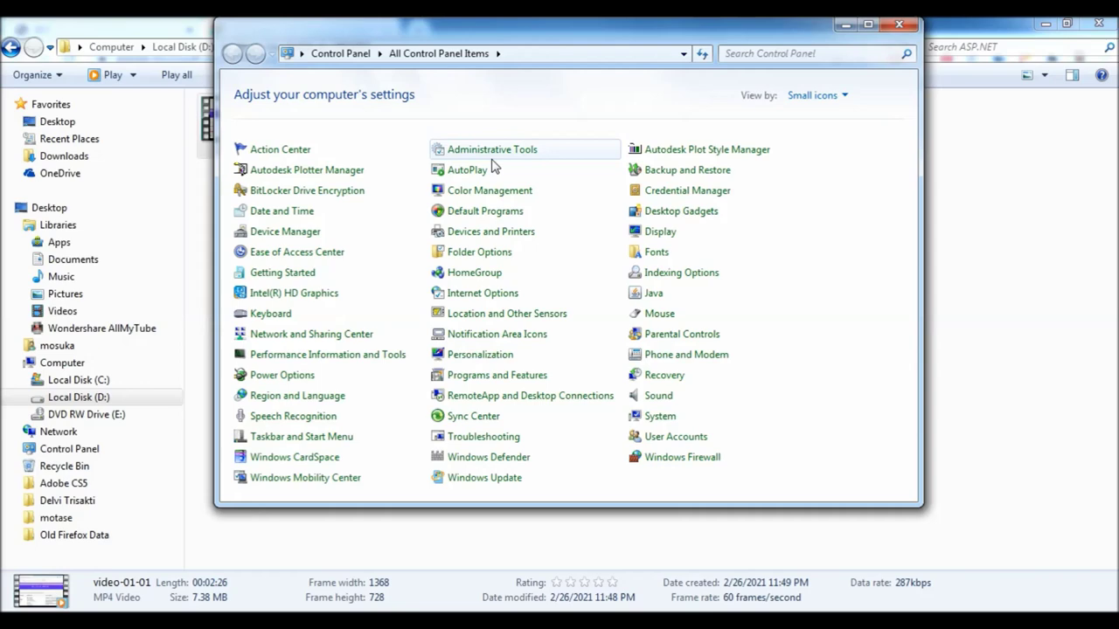
pyautogui.click(505, 151)
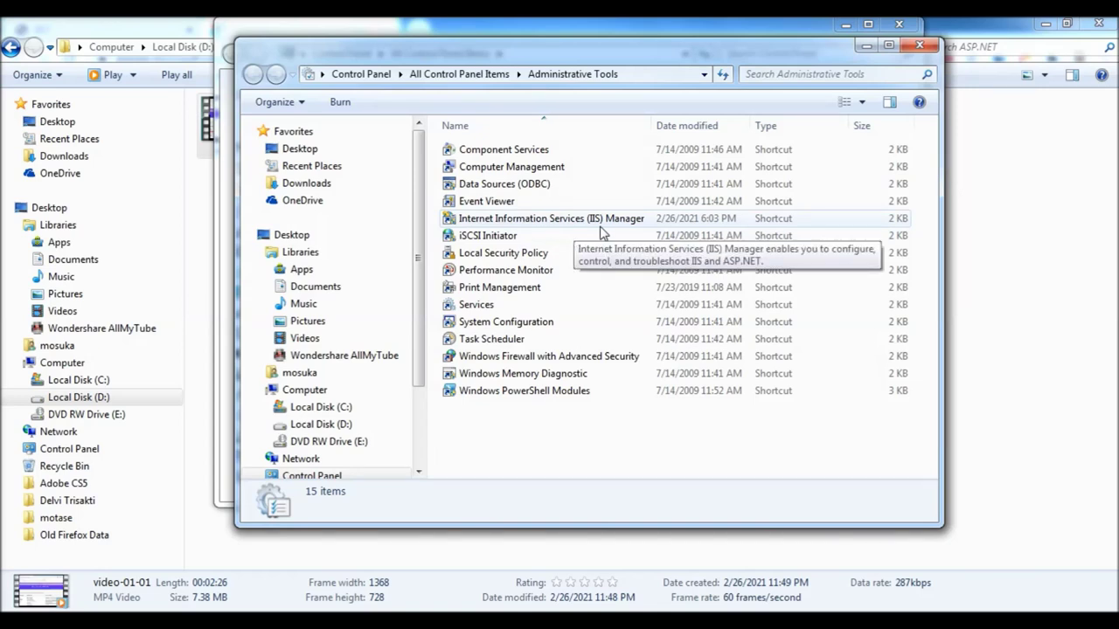
pyautogui.click(547, 222)
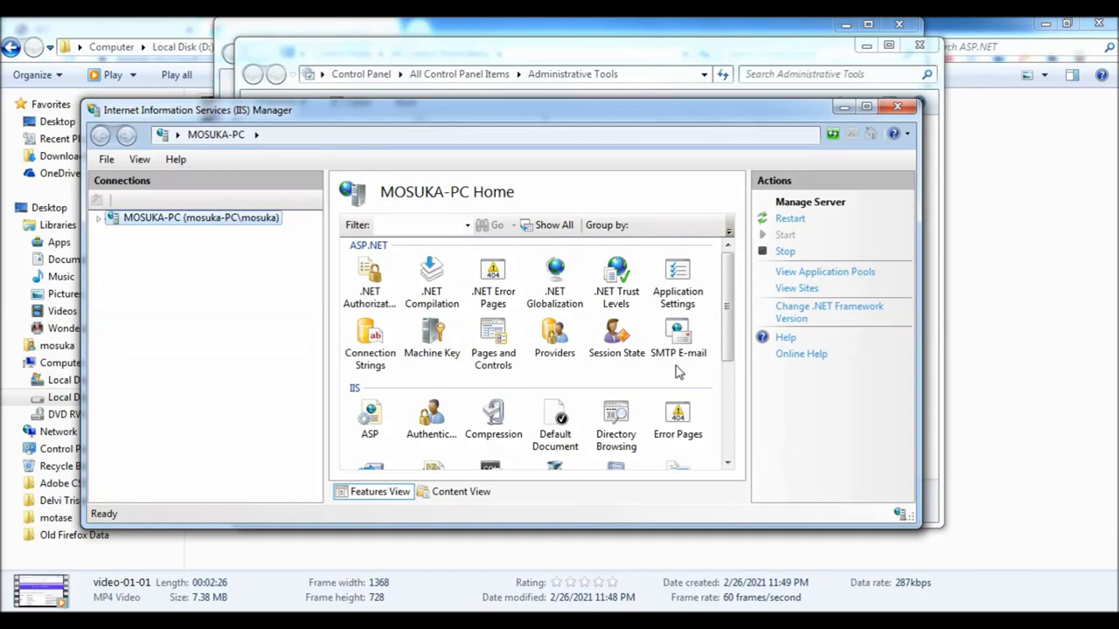
# - Select Default Web Site under the server's Sites and browse it on port 80
pyautogui.click(99, 218)
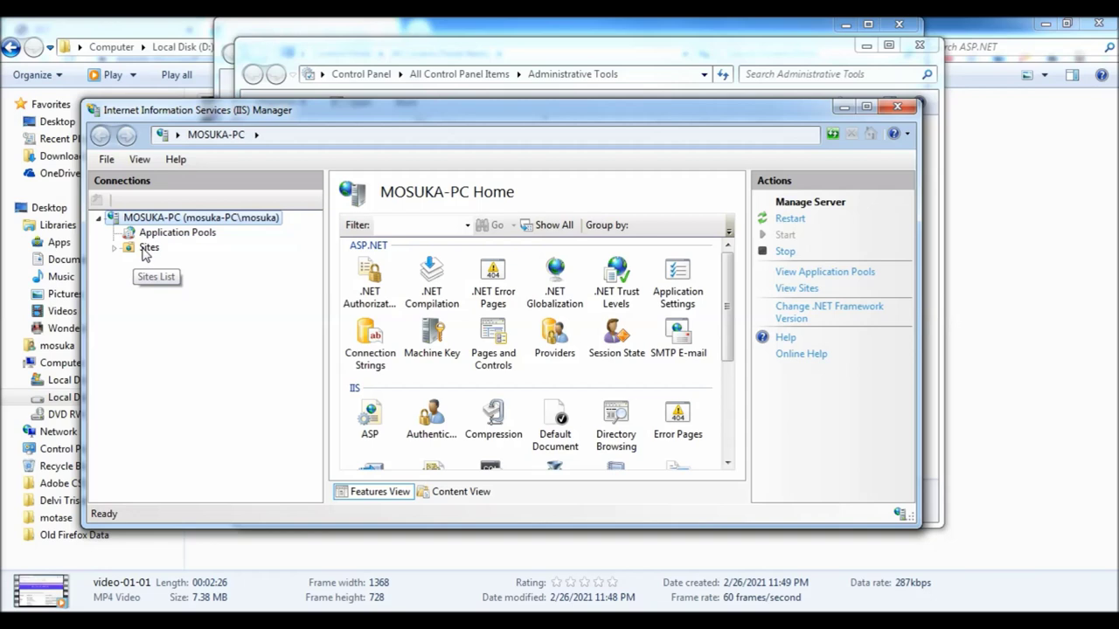
pyautogui.click(148, 249)
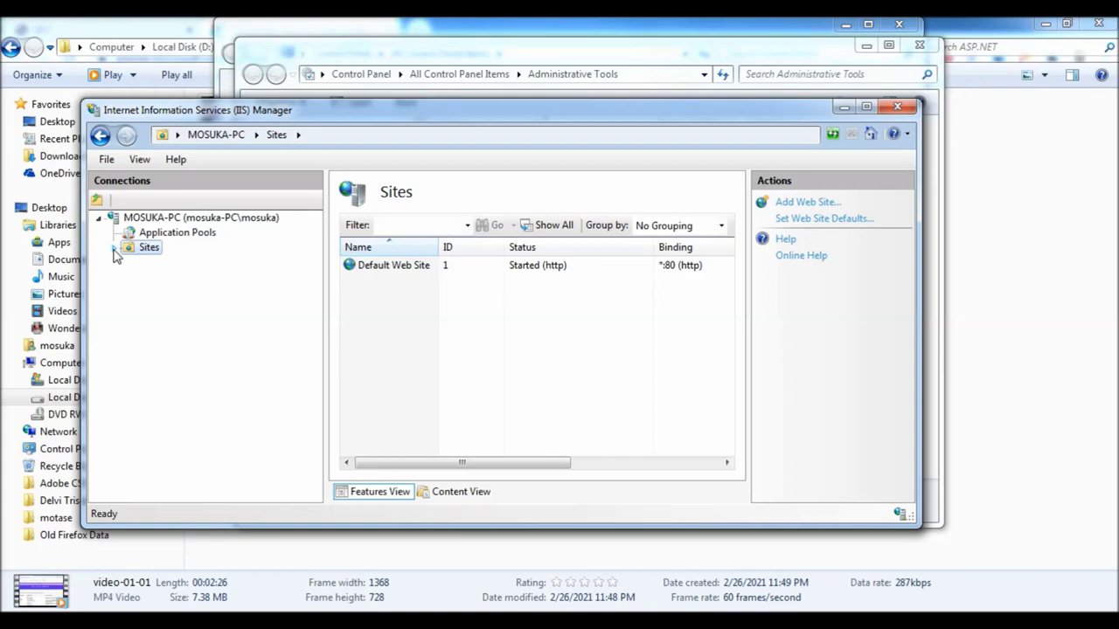
pyautogui.click(114, 249)
pyautogui.click(177, 263)
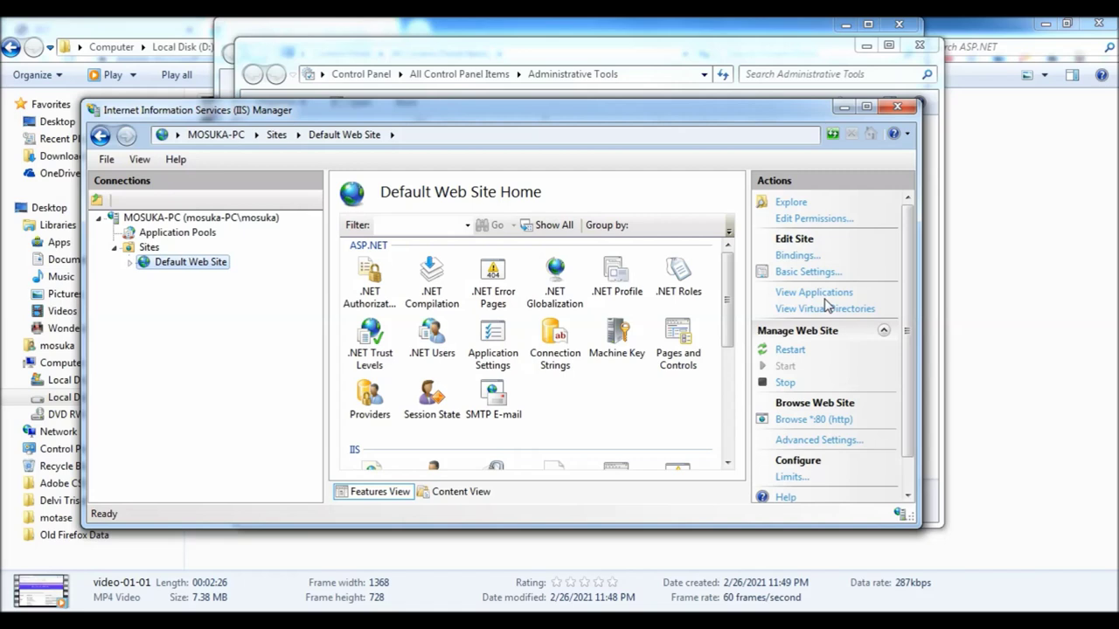
pyautogui.click(811, 423)
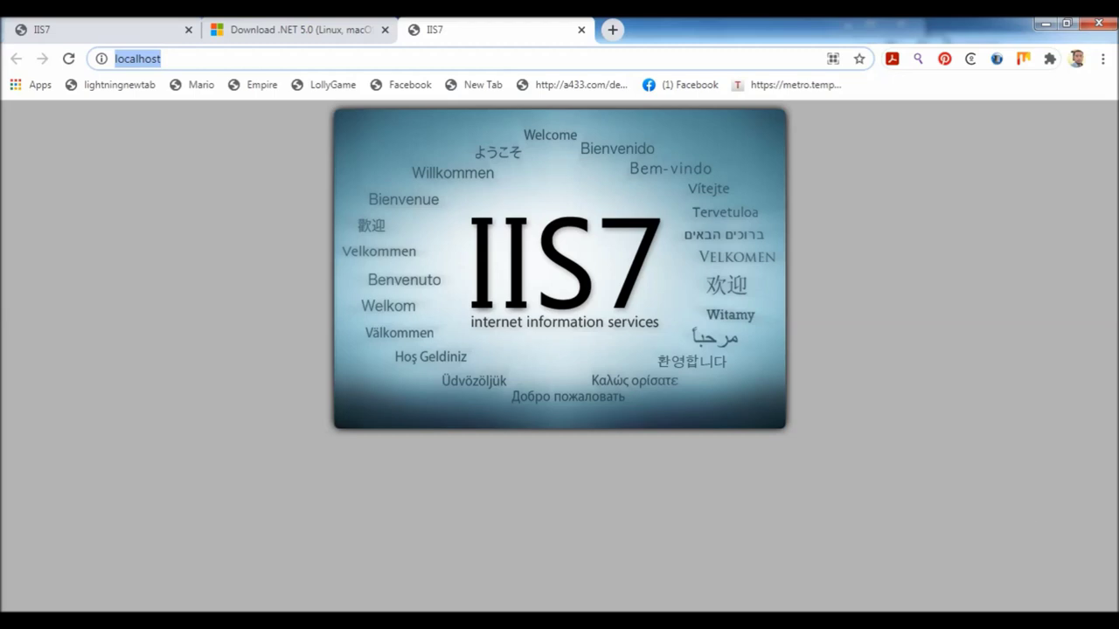
# - Test Default Web Site by reloading localhost once with the site stopped and again with it restarted
pyautogui.hotkey('alt', 'Tab')
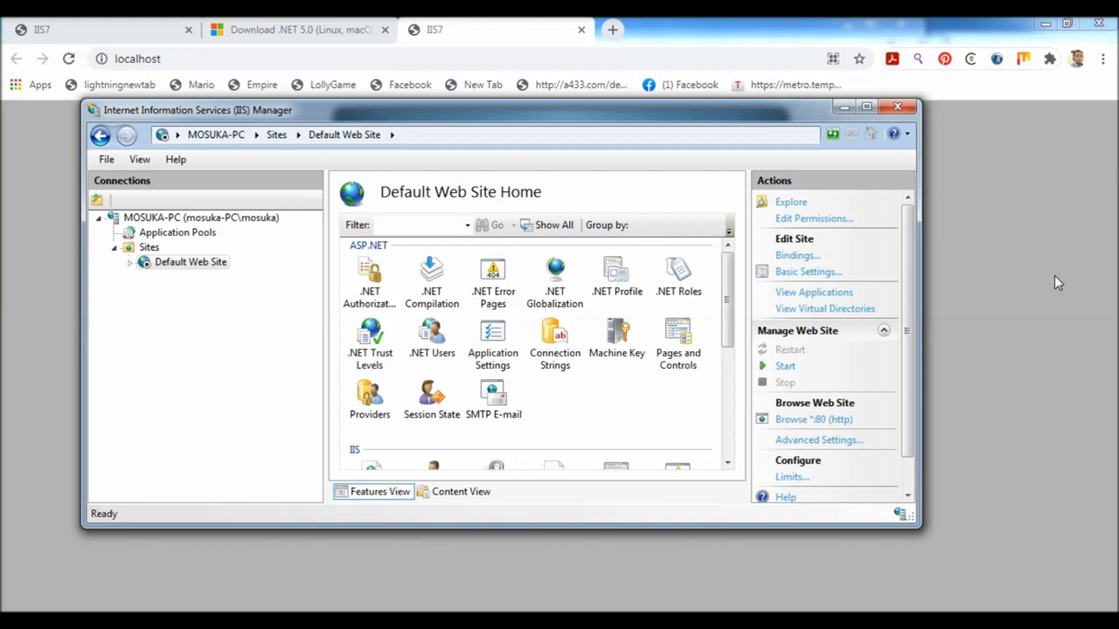
pyautogui.click(68, 59)
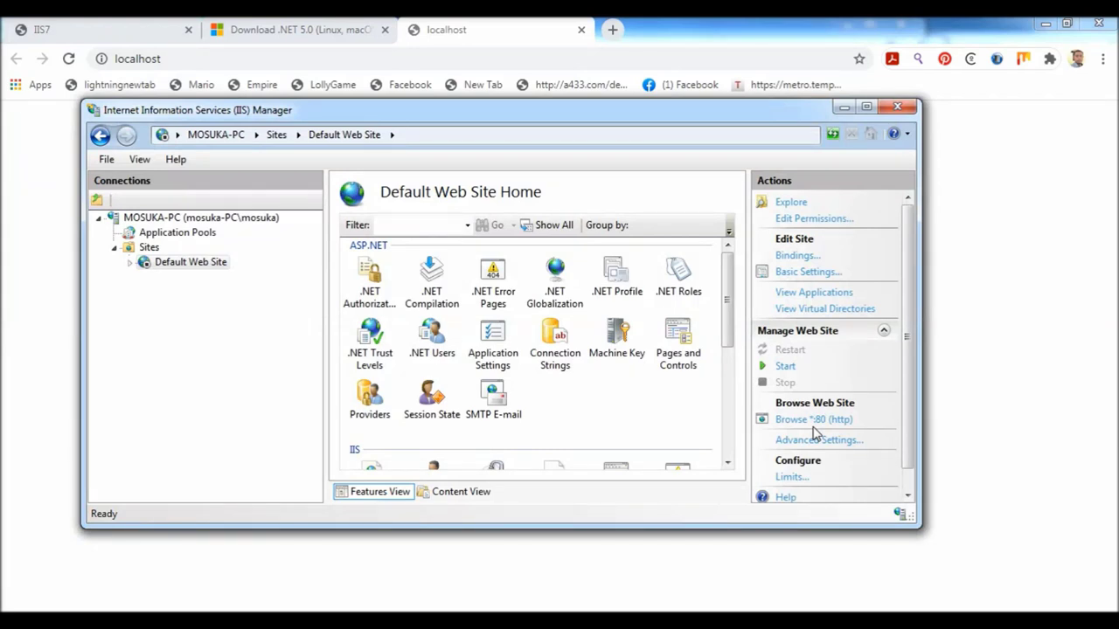
pyautogui.click(70, 60)
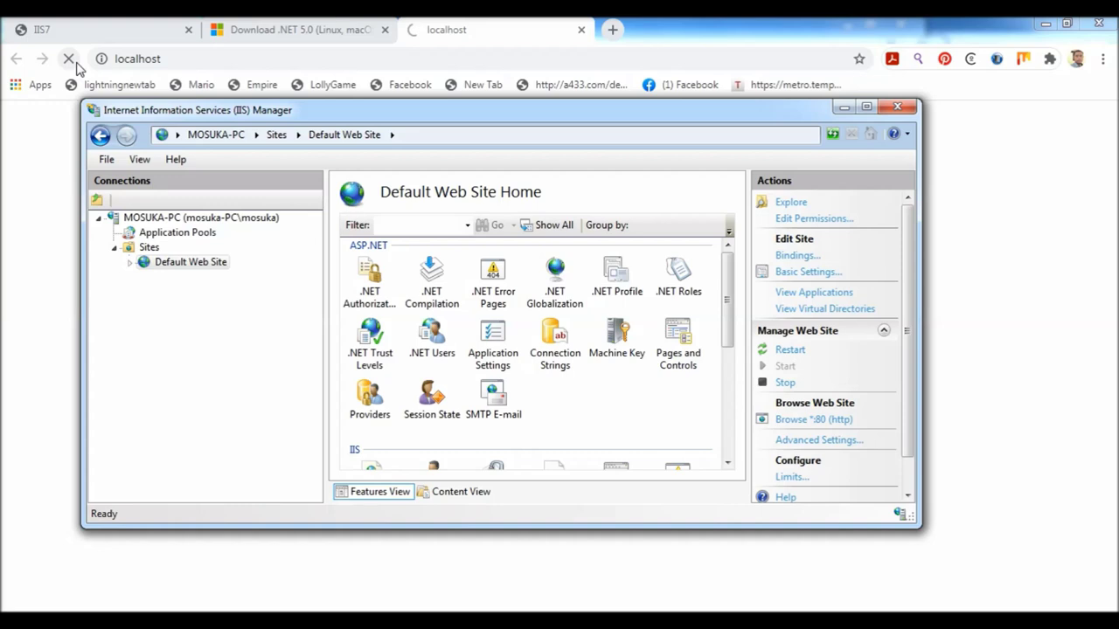
pyautogui.click(673, 25)
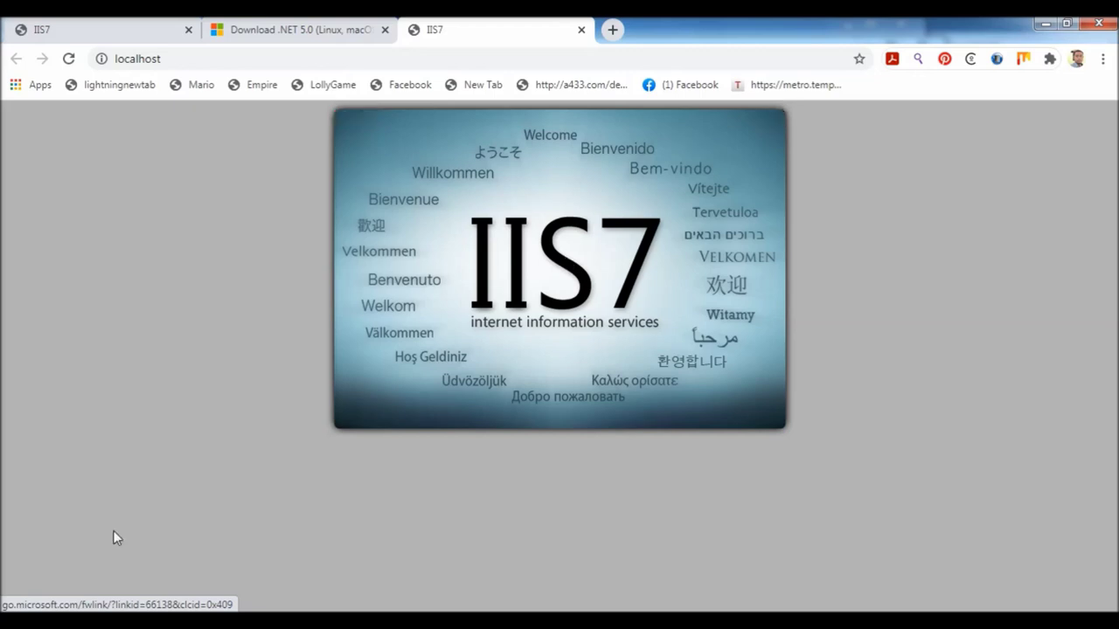
# - Open the web root folder C:\inetpub\wwwroot in the file explorer
pyautogui.moveTo(110, 621)
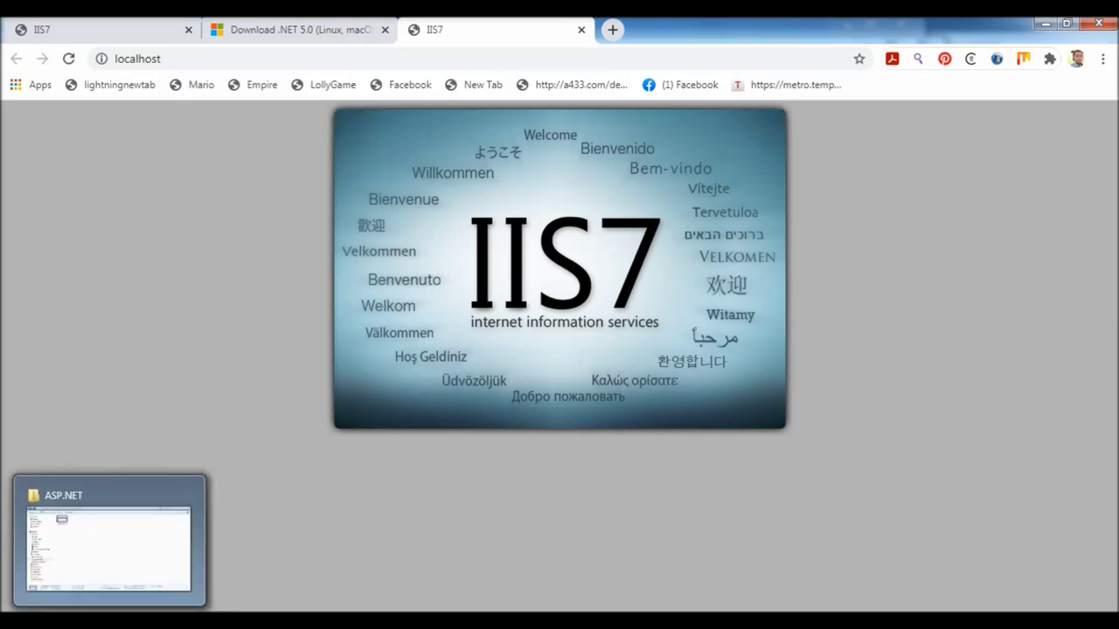
pyautogui.click(109, 621)
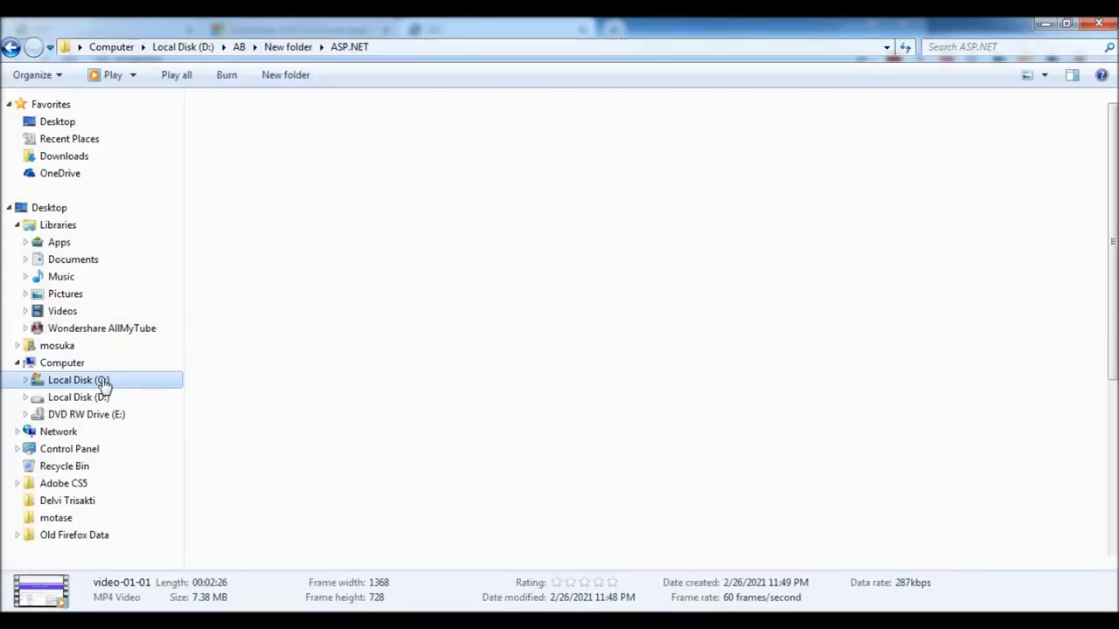
pyautogui.click(104, 382)
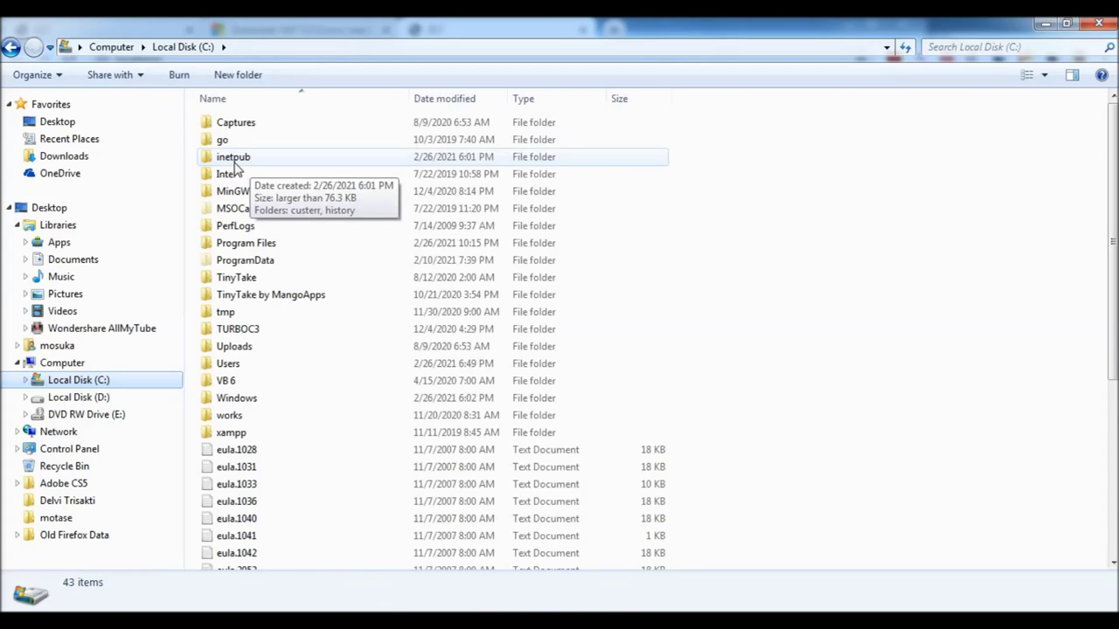
pyautogui.doubleClick(234, 160)
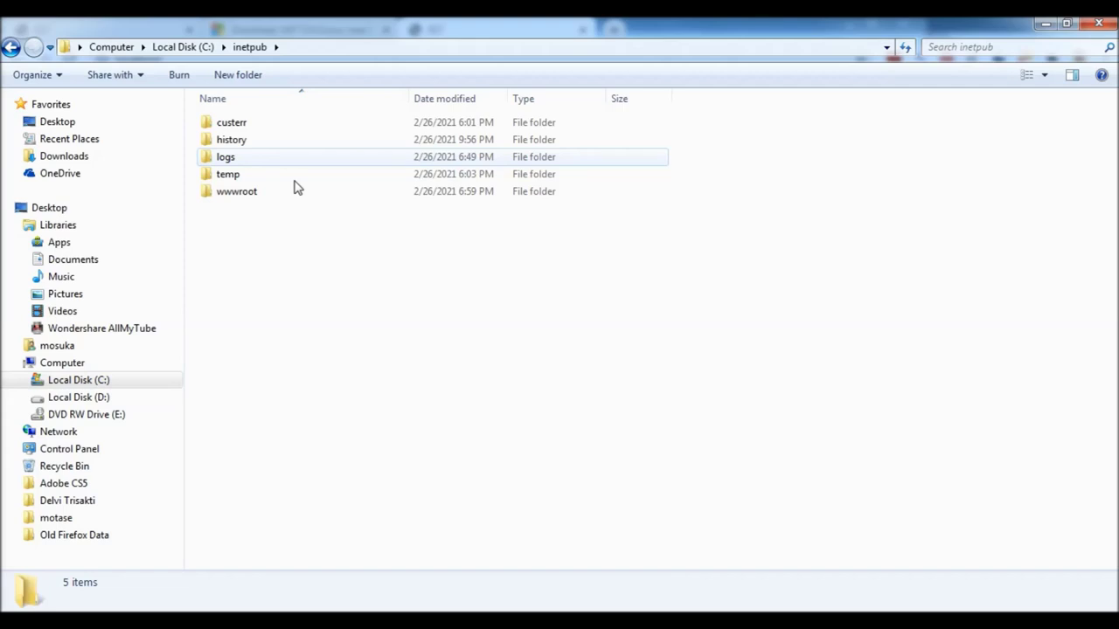
pyautogui.doubleClick(237, 190)
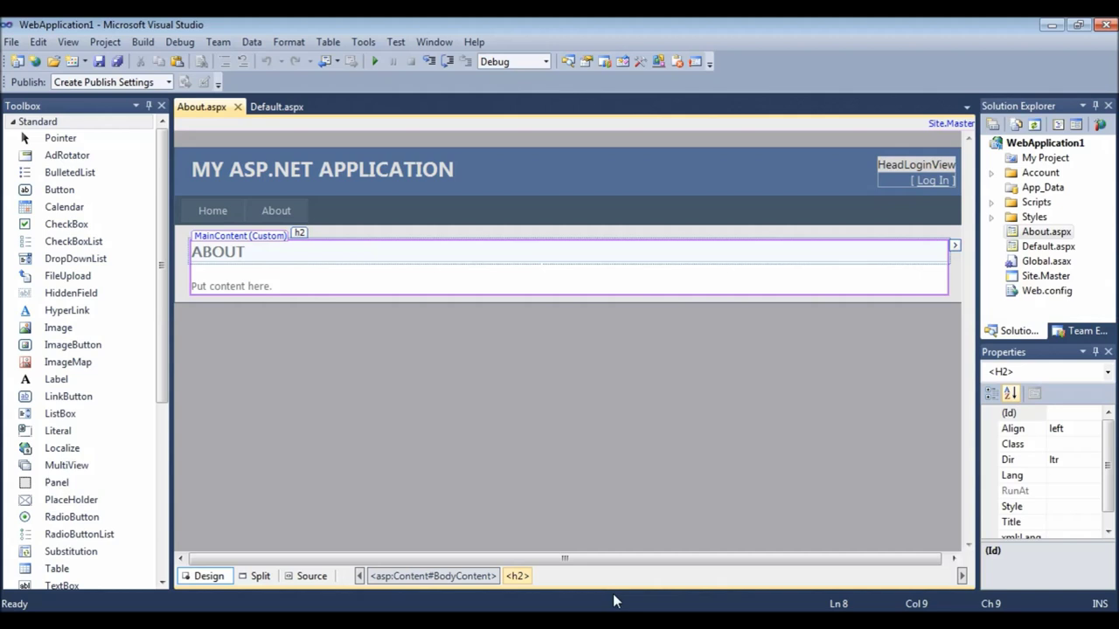
pyautogui.moveTo(614, 601); pyautogui.dragTo(737, 574)
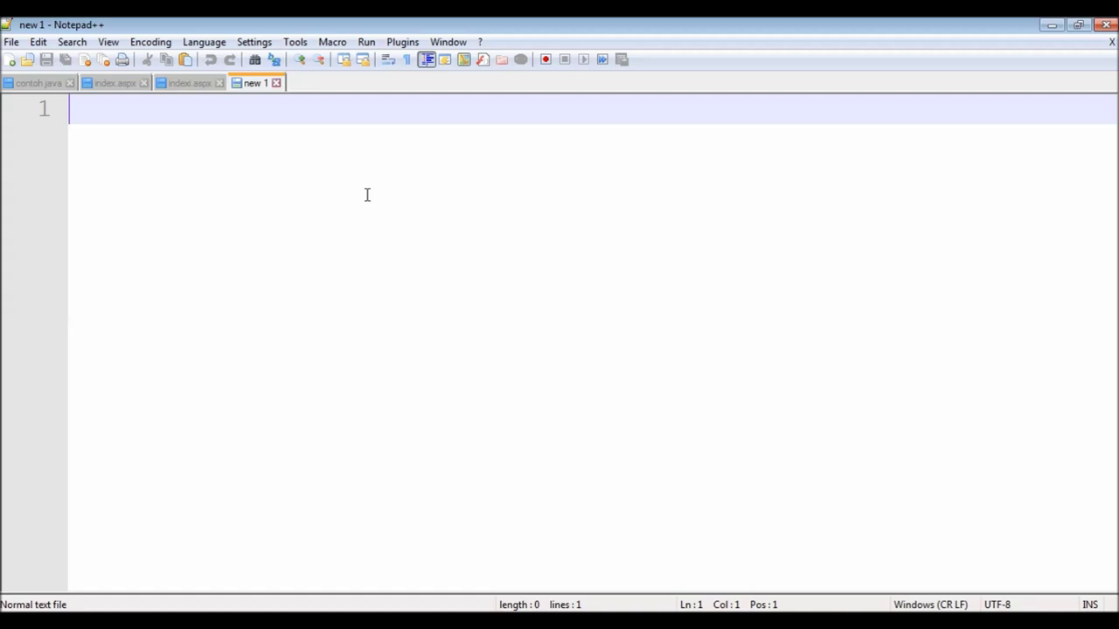
# - Write the page directive <%@ page language="c#" %> on the first line of the new file
pyautogui.write('<')
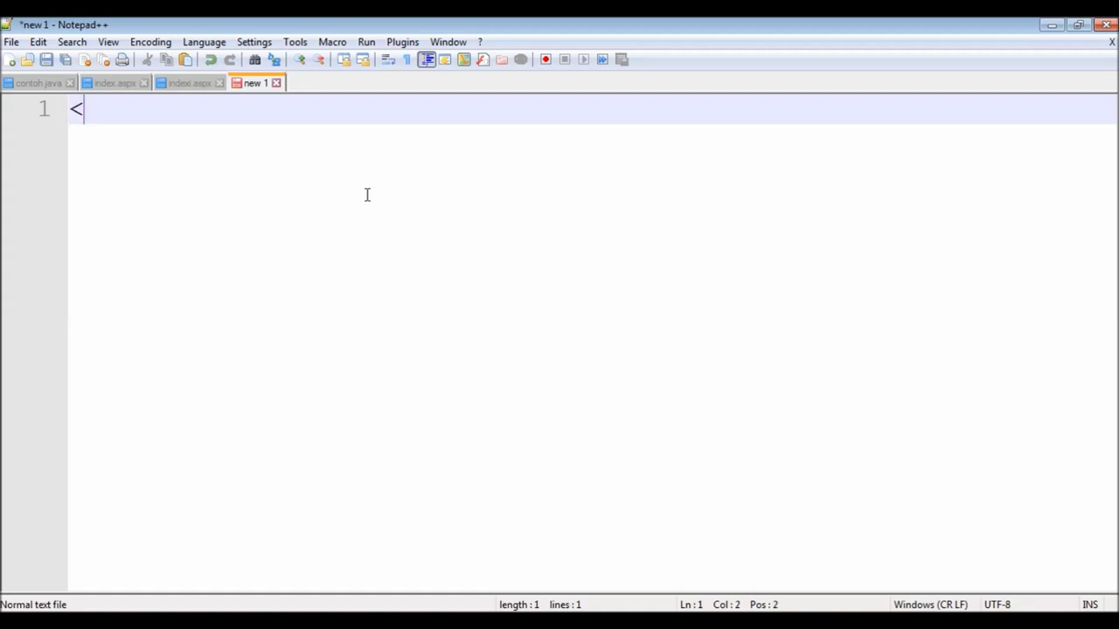
pyautogui.write('%@ page lan')
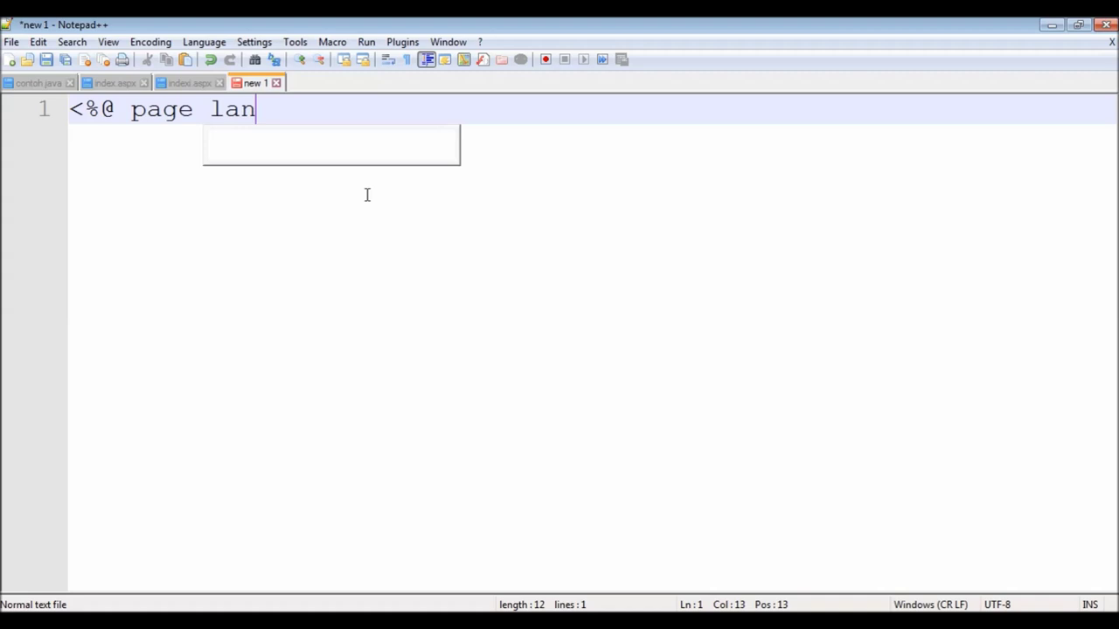
pyautogui.write('guage')
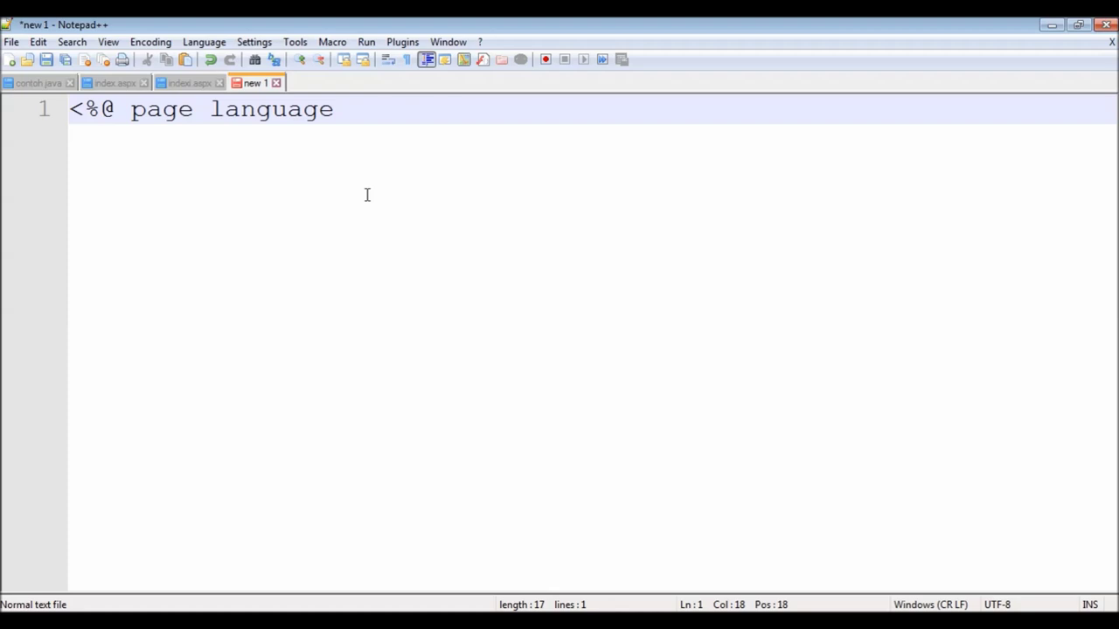
pyautogui.write('="c#" %>')
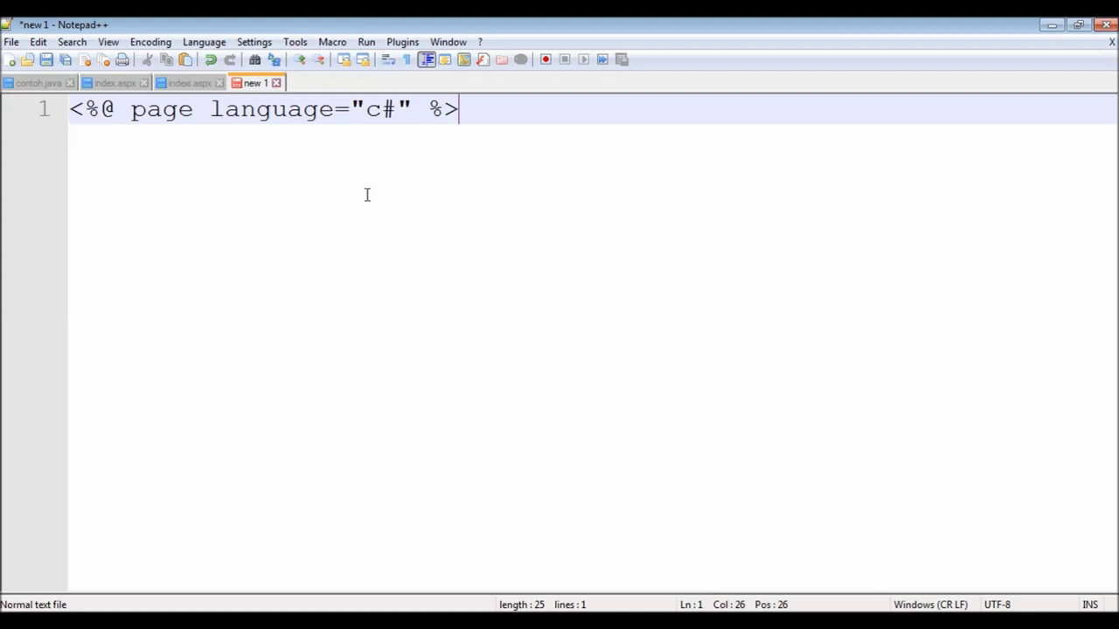
# - Start a <% code block on line 2 with a Response.Write call whose quoted text begins with "I"
pyautogui.press('Return')
pyautogui.write('<')
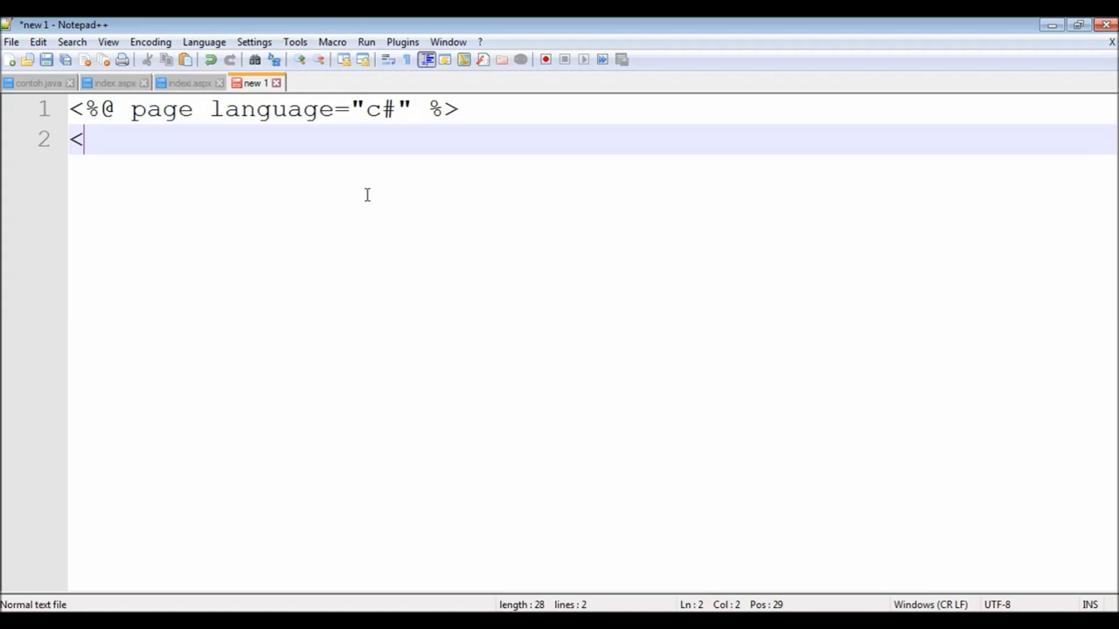
pyautogui.write('% Res')
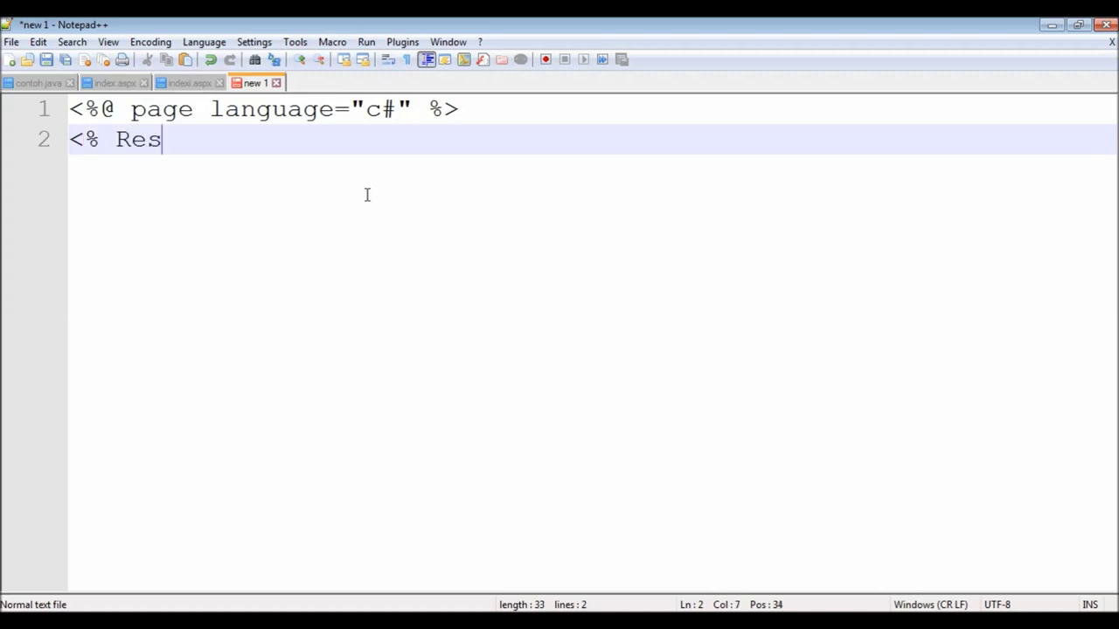
pyautogui.write('ponse')
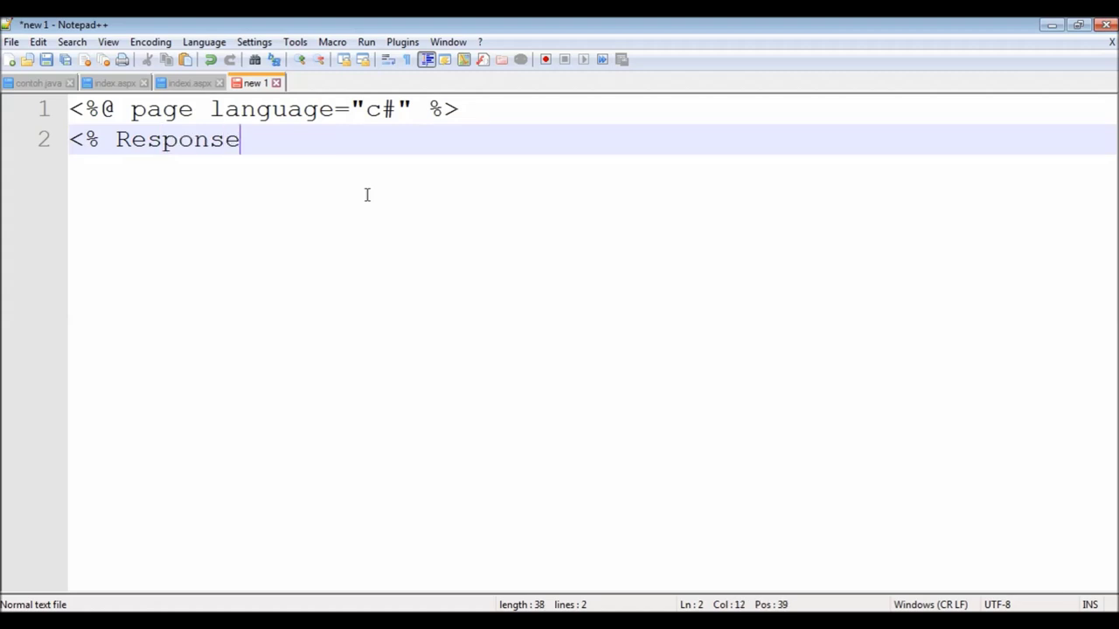
pyautogui.write('.Write')
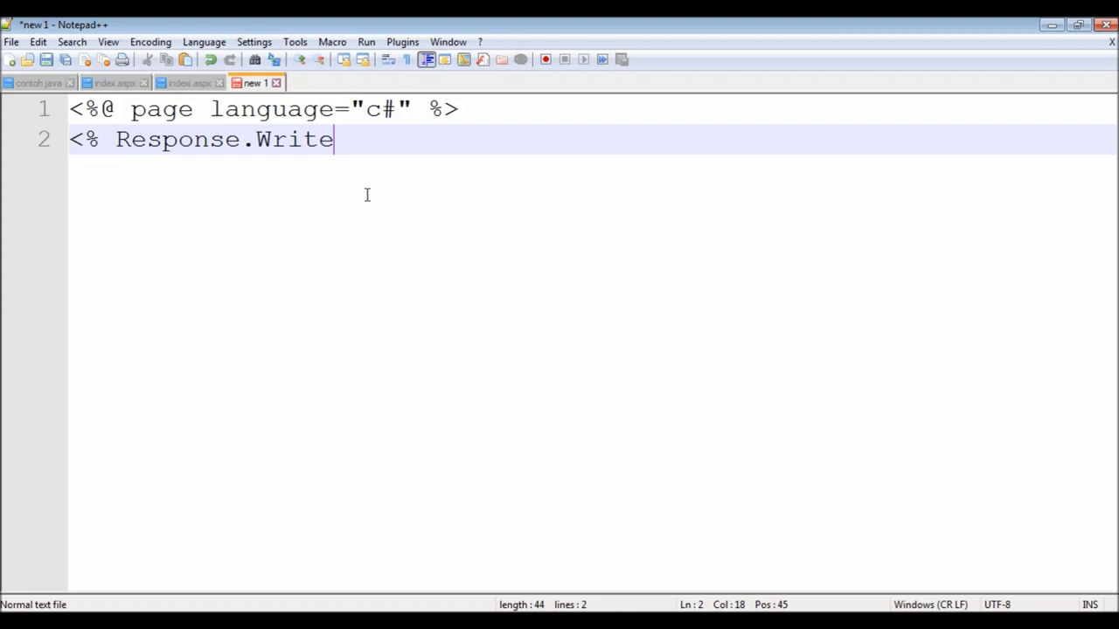
pyautogui.write('("I')
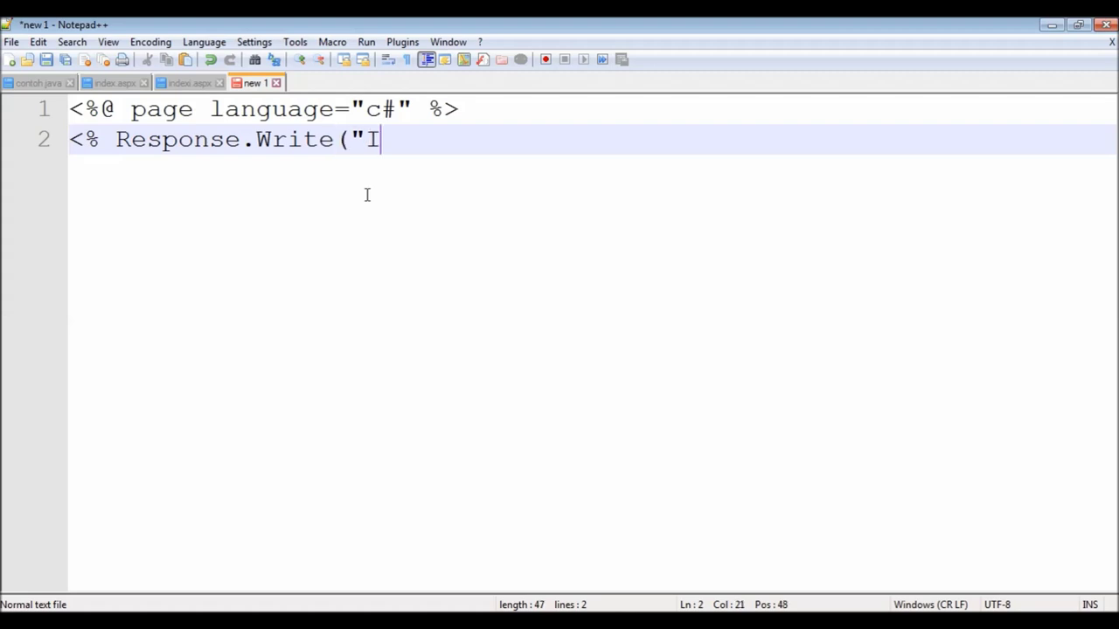